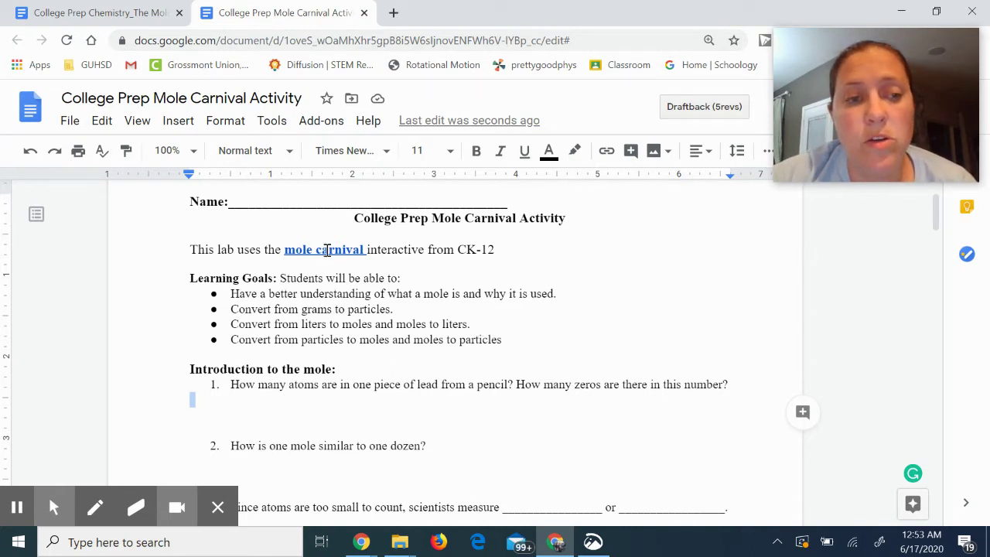
- Open the worksheet's linked mole carnival interactive, play its introduction and pause it at the pencil lead atom fact
left_click(328, 249)
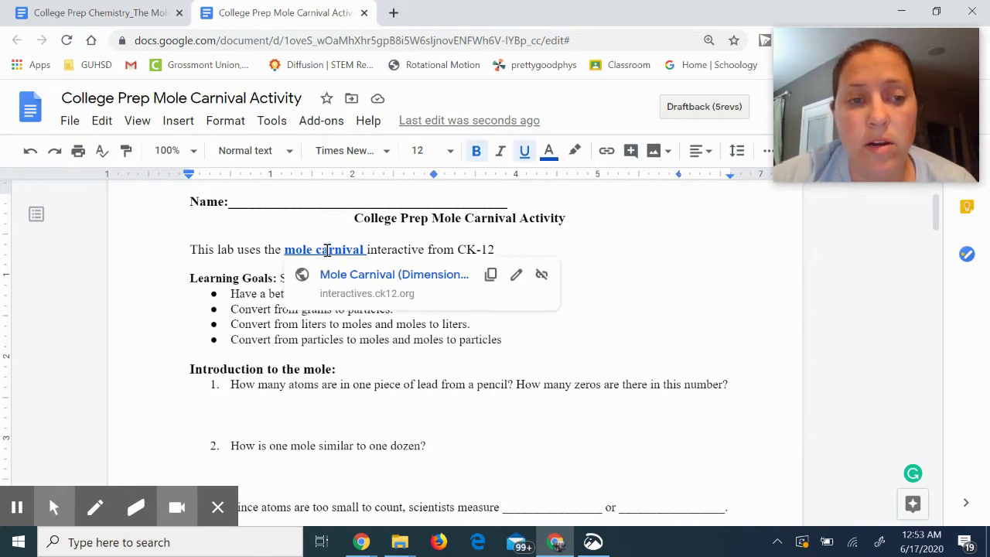
left_click(348, 276)
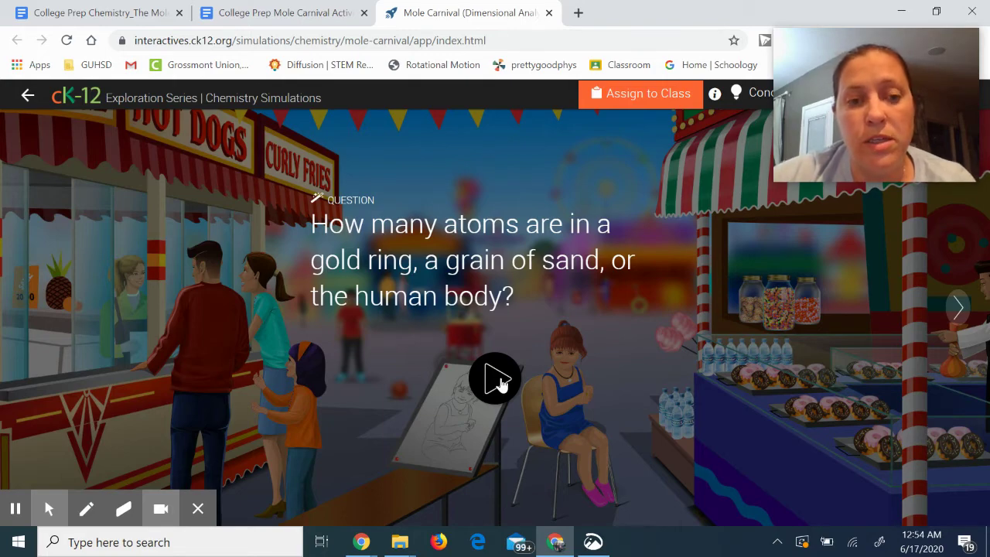
left_click(497, 379)
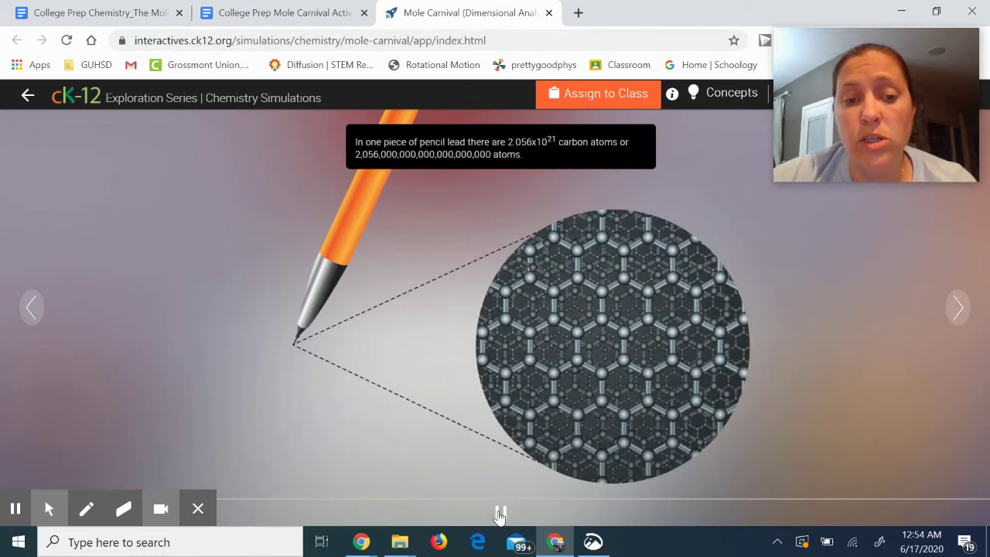
left_click(500, 514)
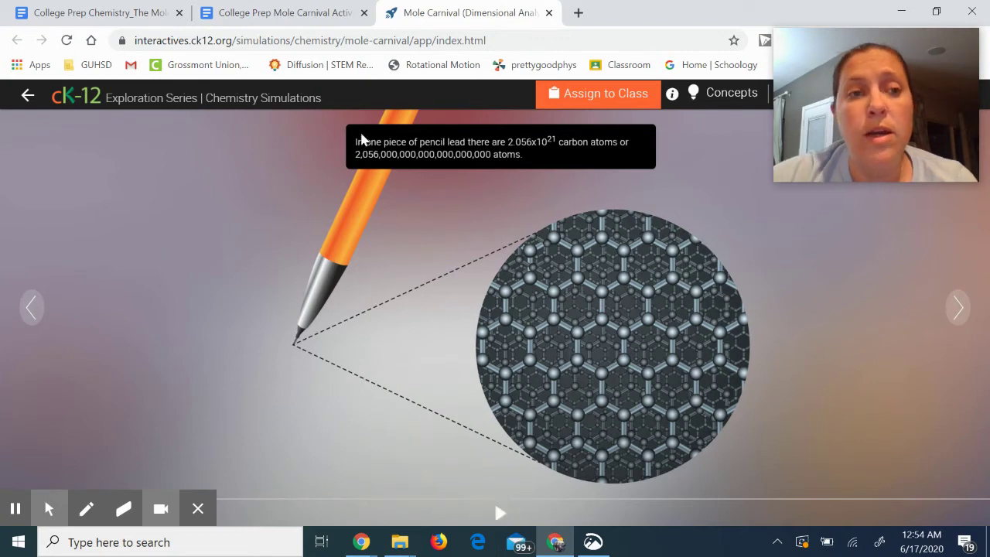
- Review the worksheet's introduction questions about the mole and advance the simulation to the interactive carnival scene
left_click(317, 15)
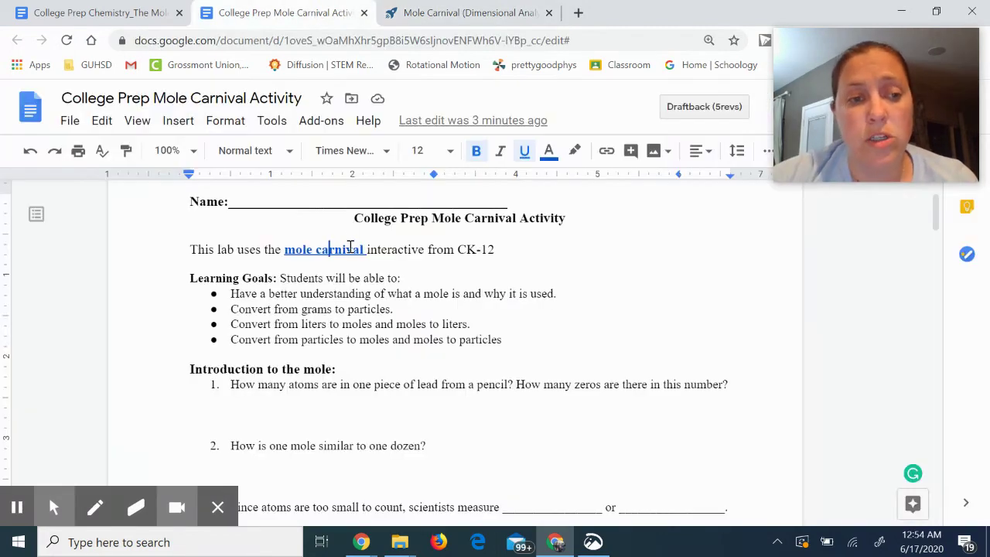
scroll(333, 373, "down", 4)
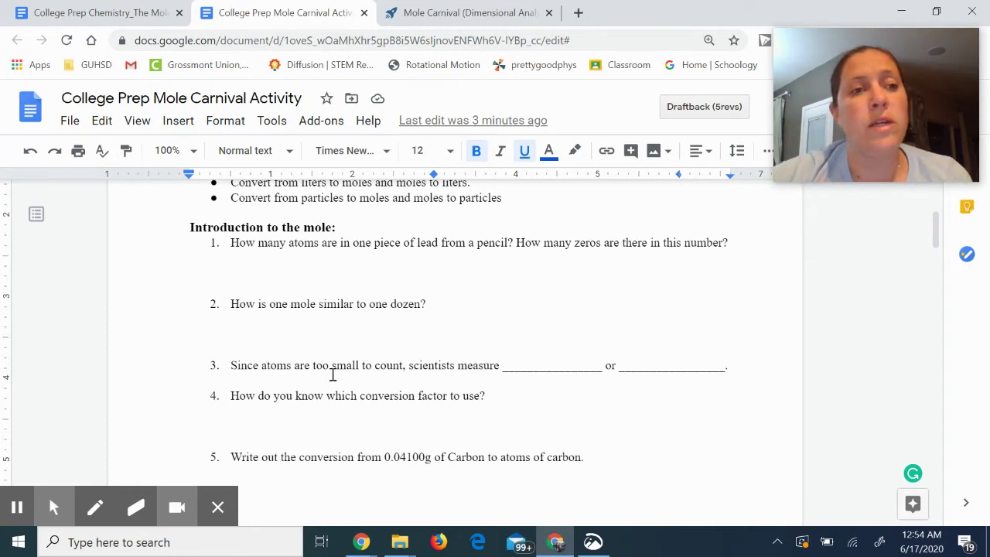
left_click(463, 14)
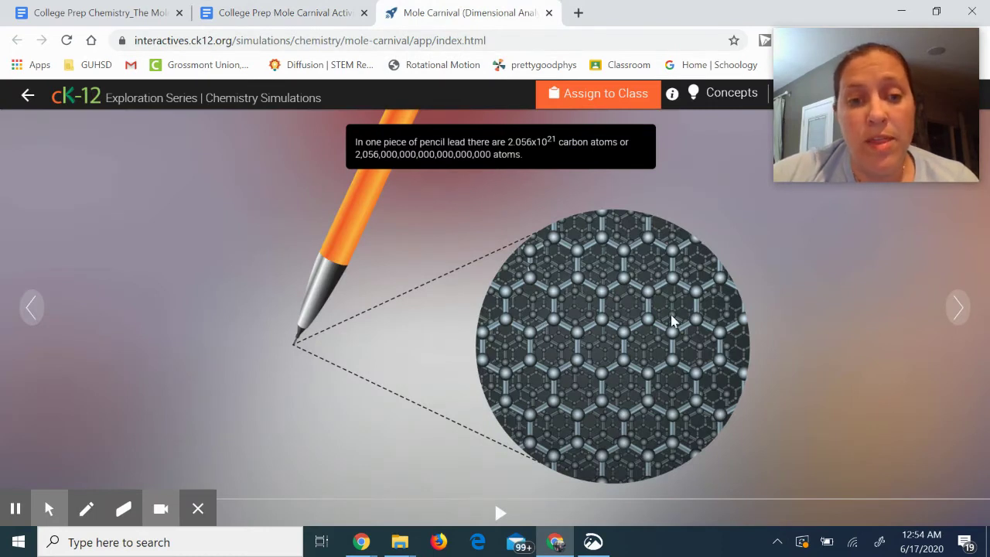
left_click(959, 310)
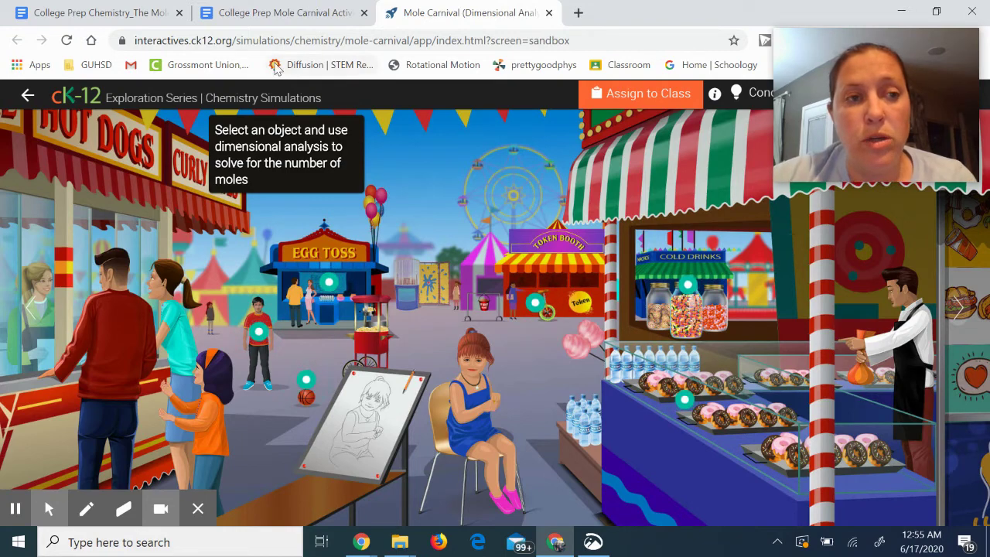
- Read worksheet question 1 under "Develop your understanding" and open the boy's exhaled gas problem with its Mole Map
left_click(281, 24)
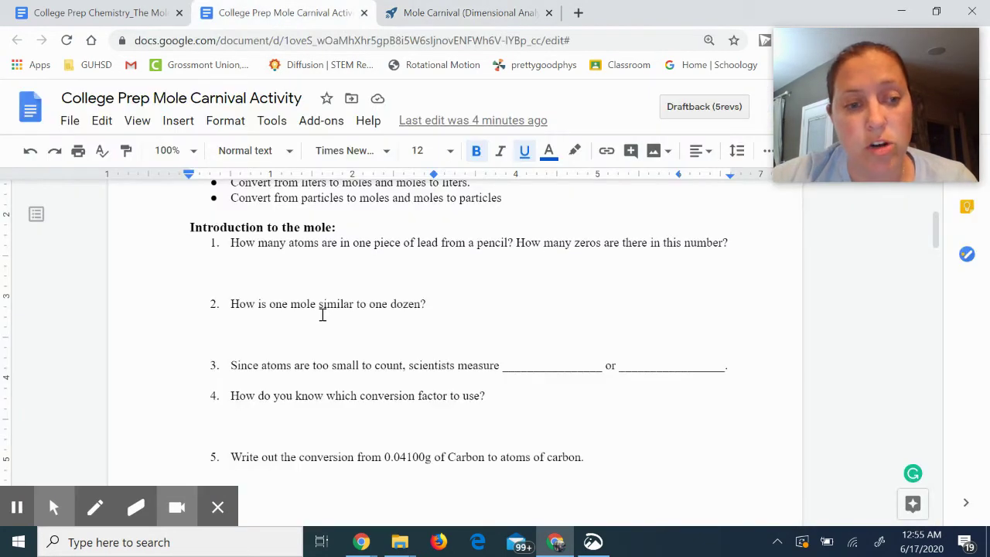
scroll(323, 316, "down", 4)
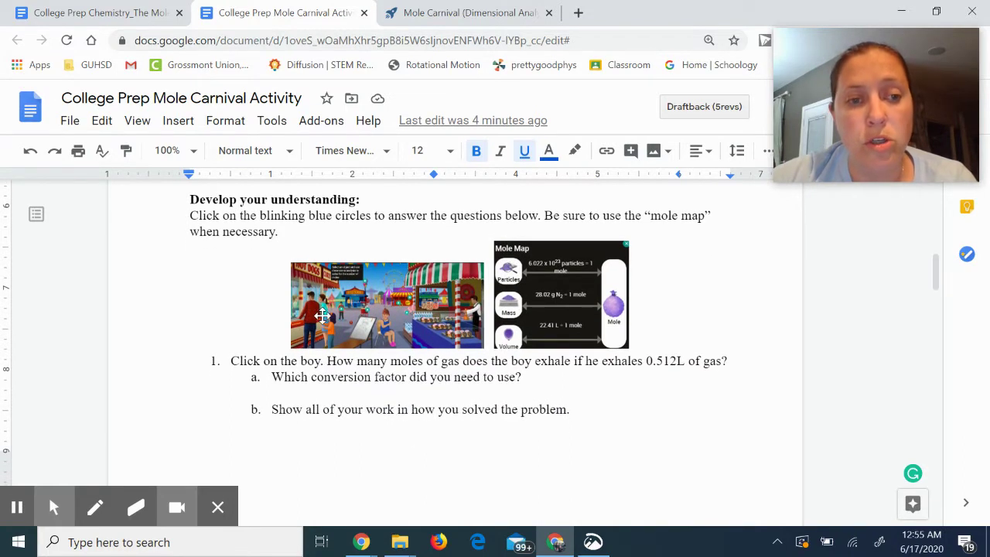
scroll(322, 316, "down", 1)
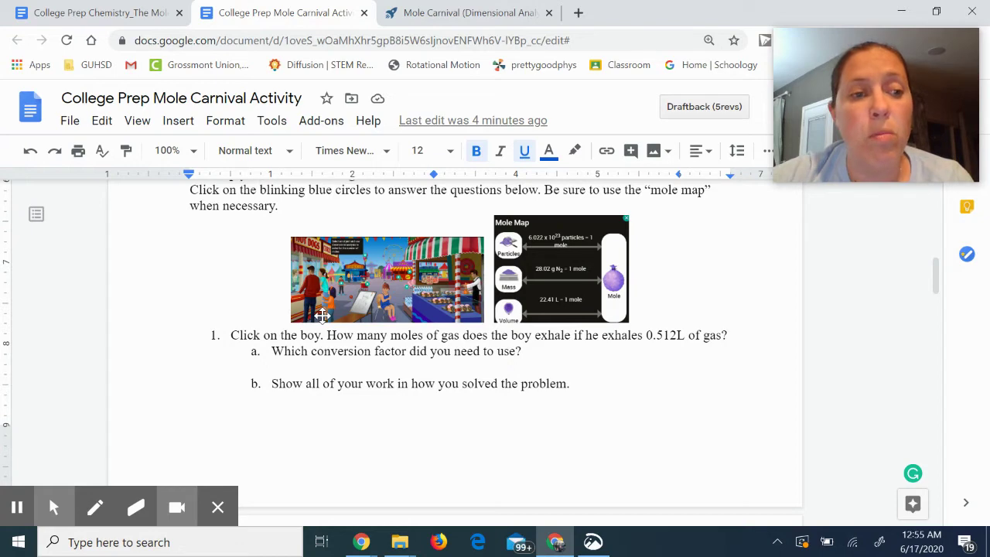
left_click(425, 17)
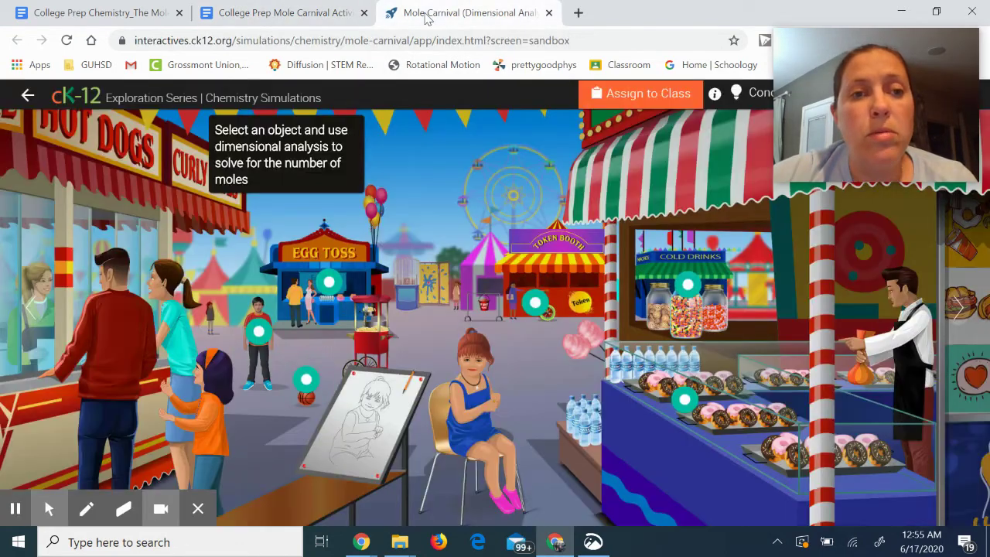
left_click(259, 334)
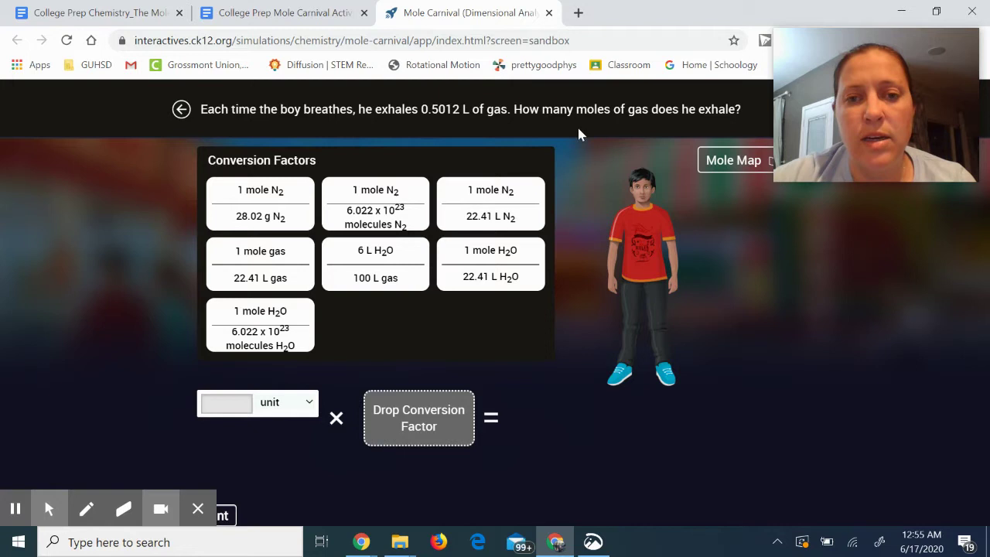
left_click(718, 164)
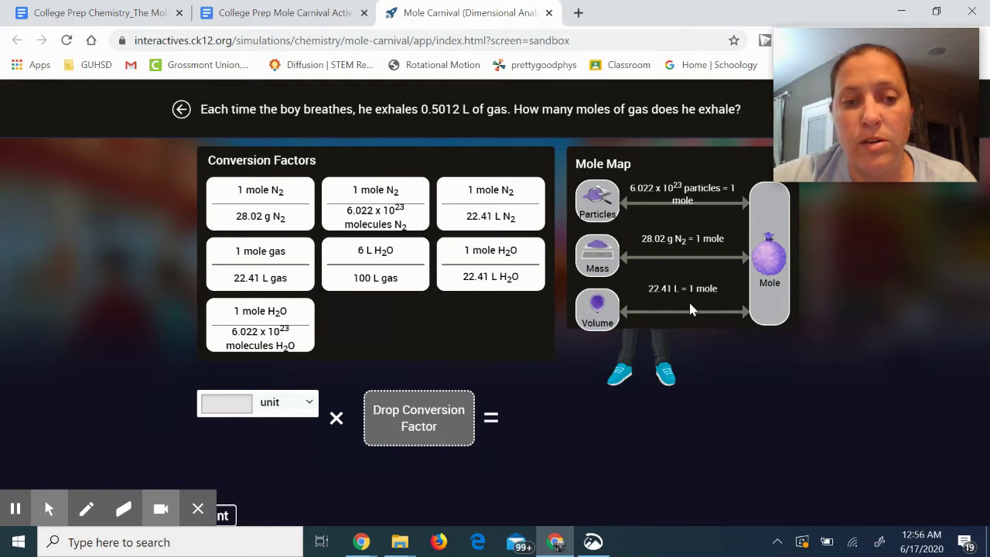
- Set the starting value to 0.5012 L air and try to apply the 1 mole gas / 22.41 L gas conversion factor
left_click(241, 406)
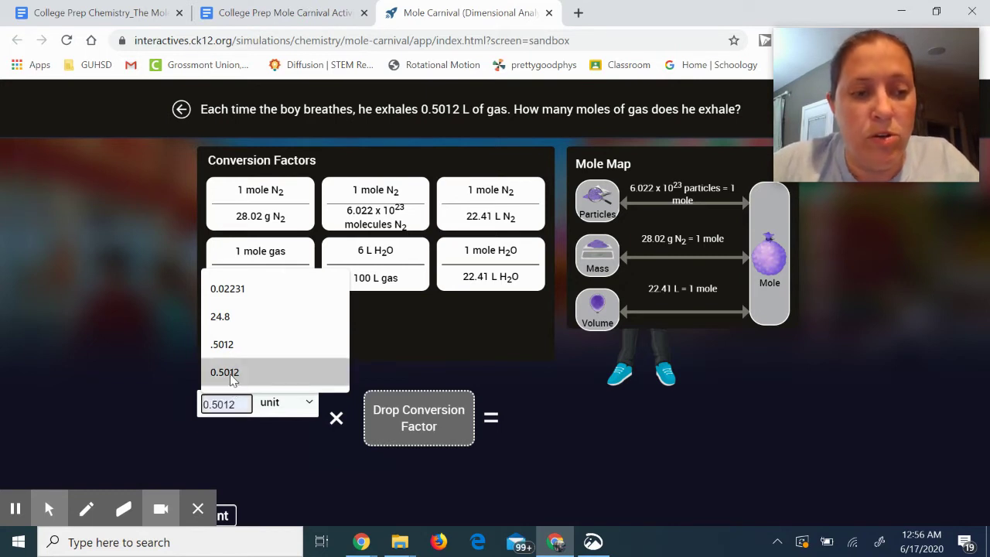
left_click(232, 375)
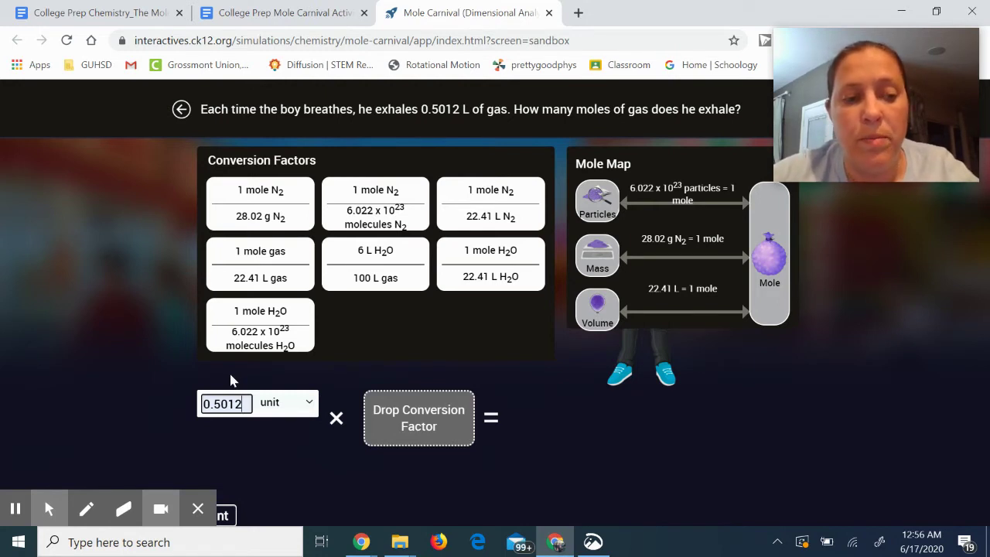
left_click(270, 410)
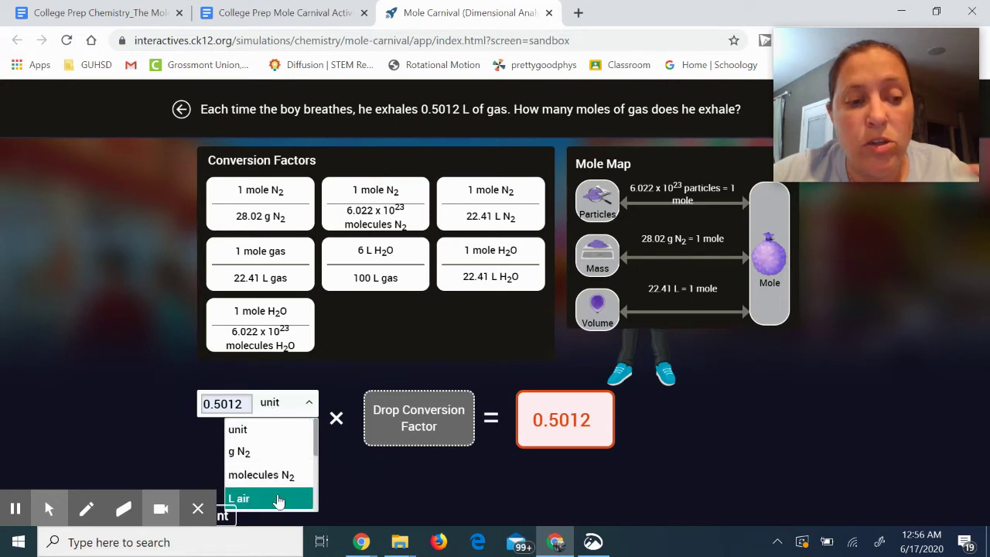
left_click(279, 501)
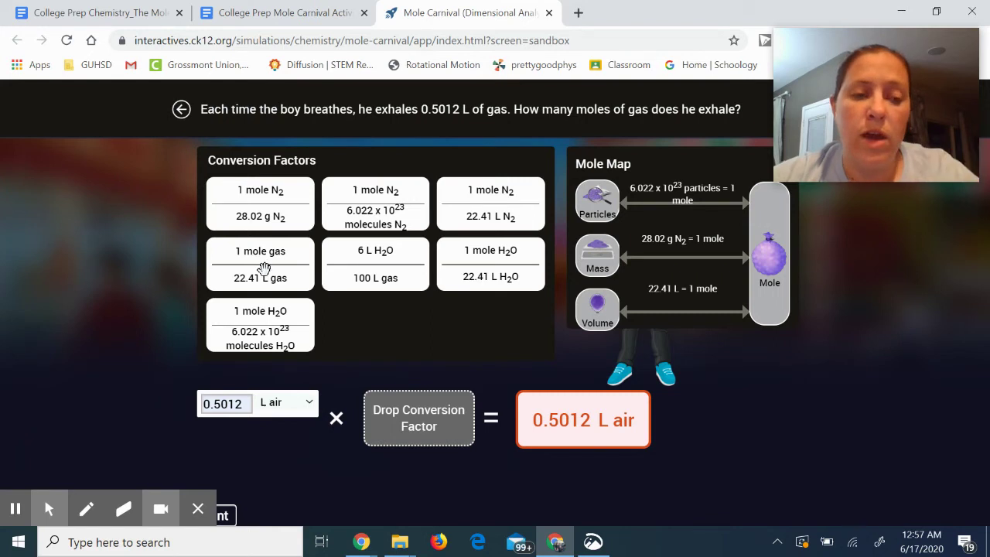
left_click_drag(261, 271, 423, 427)
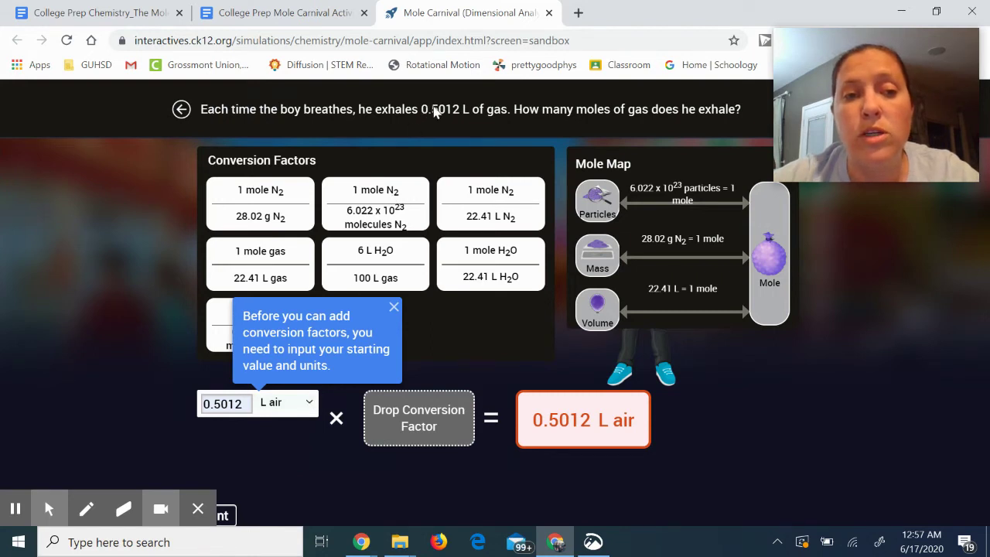
- Change the starting unit to L gas and multiply by the 1 mole gas / 22.41 L gas conversion factor
left_click(310, 407)
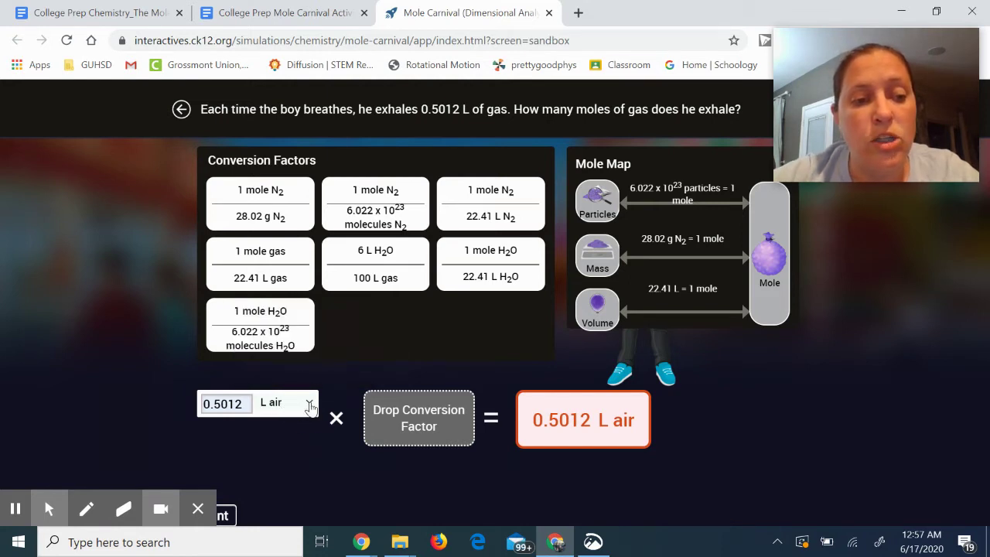
left_click(310, 407)
left_click_drag(317, 449, 317, 469)
left_click(276, 479)
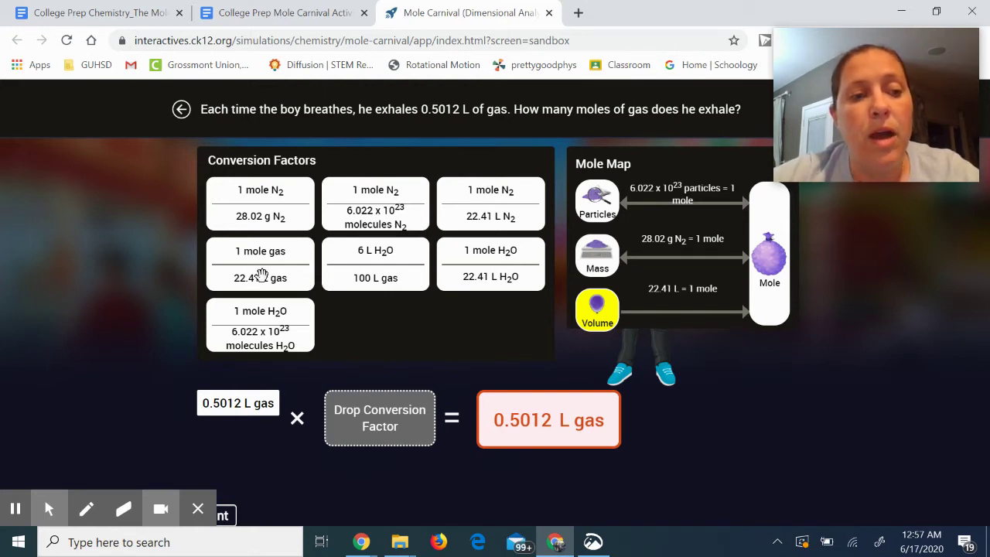
left_click_drag(262, 277, 387, 438)
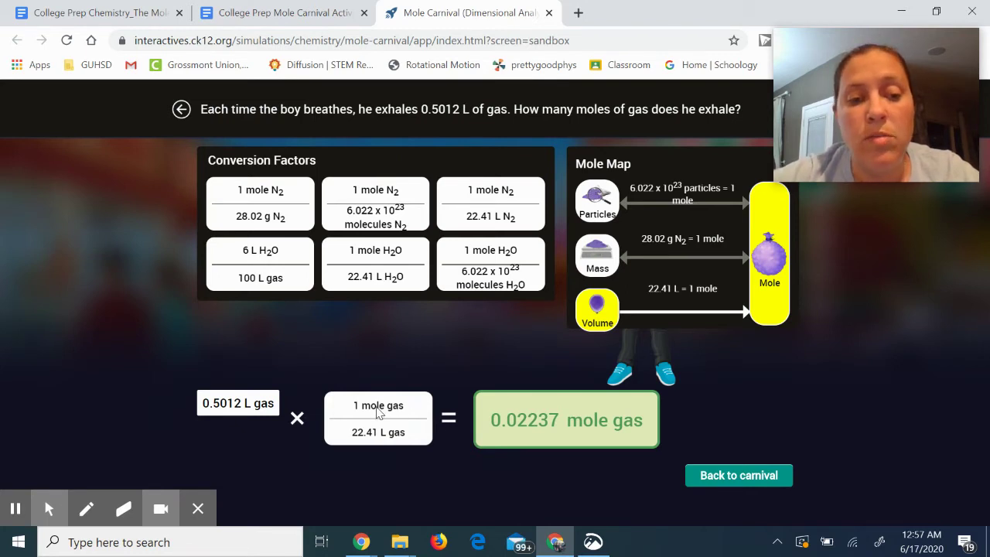
- Compare the boy problem's worked solution with worksheet question 1 and read the questions for a second and third item
left_click(314, 15)
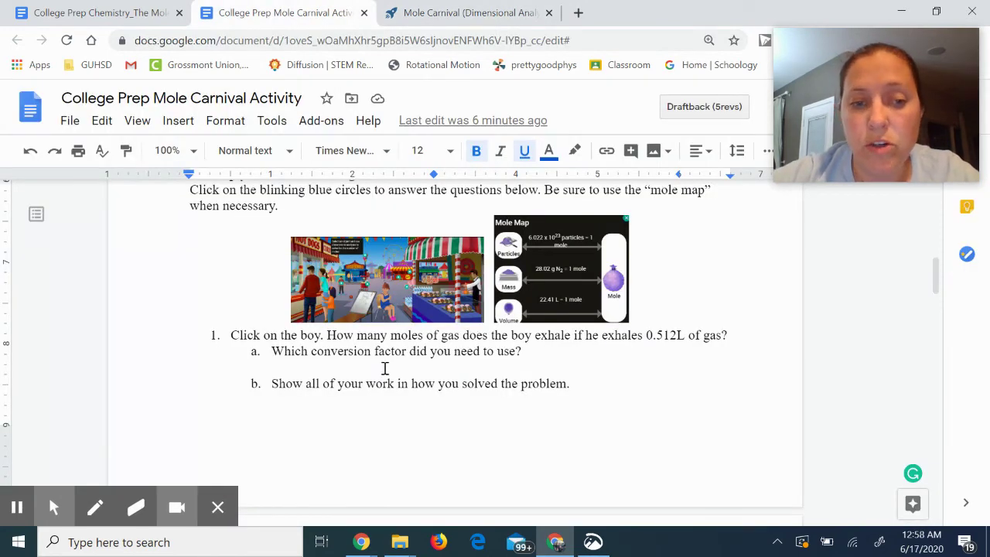
left_click(466, 15)
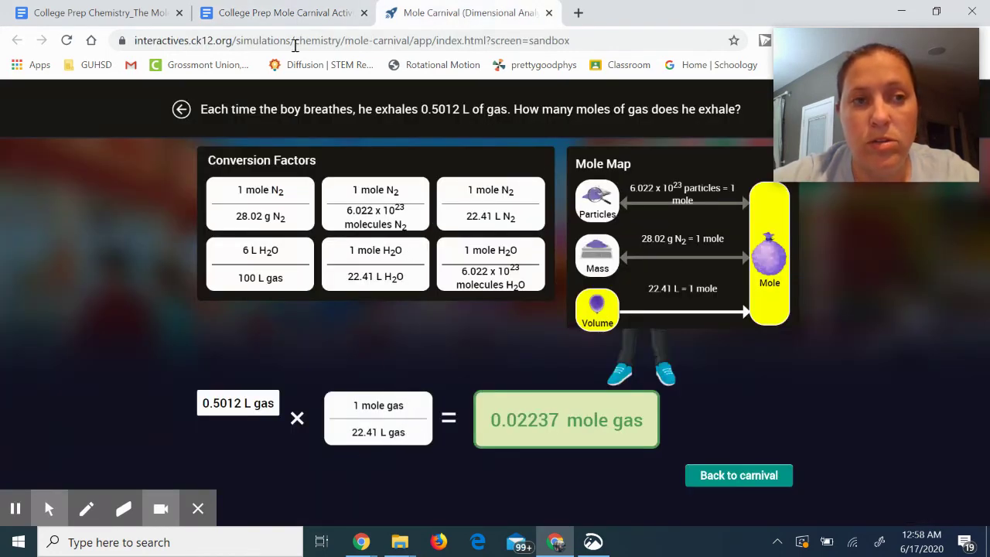
left_click(292, 15)
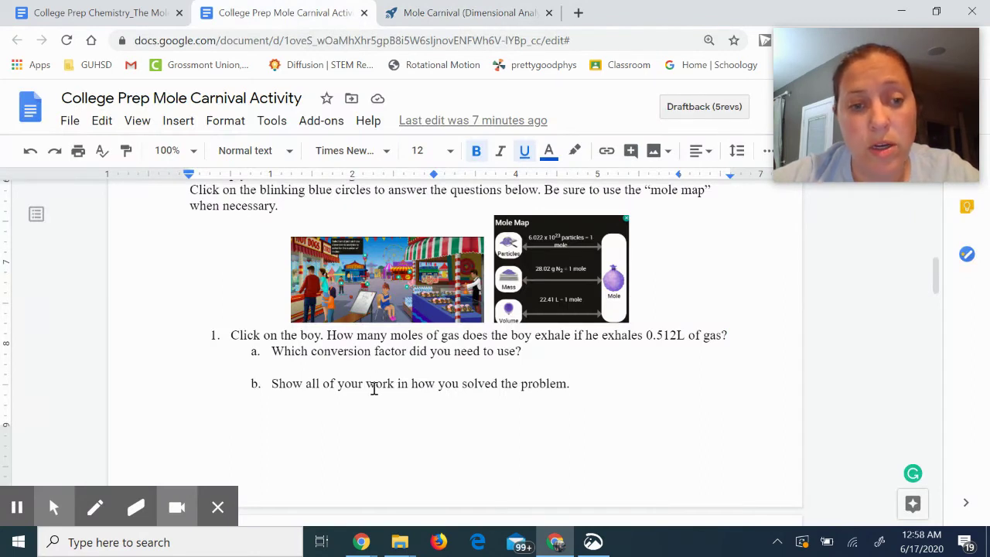
left_click(443, 15)
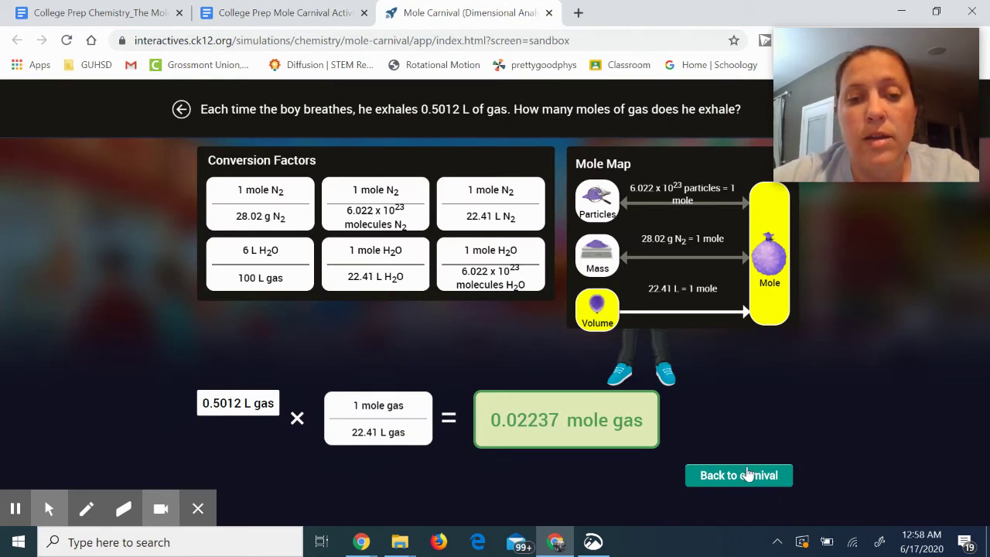
left_click(302, 14)
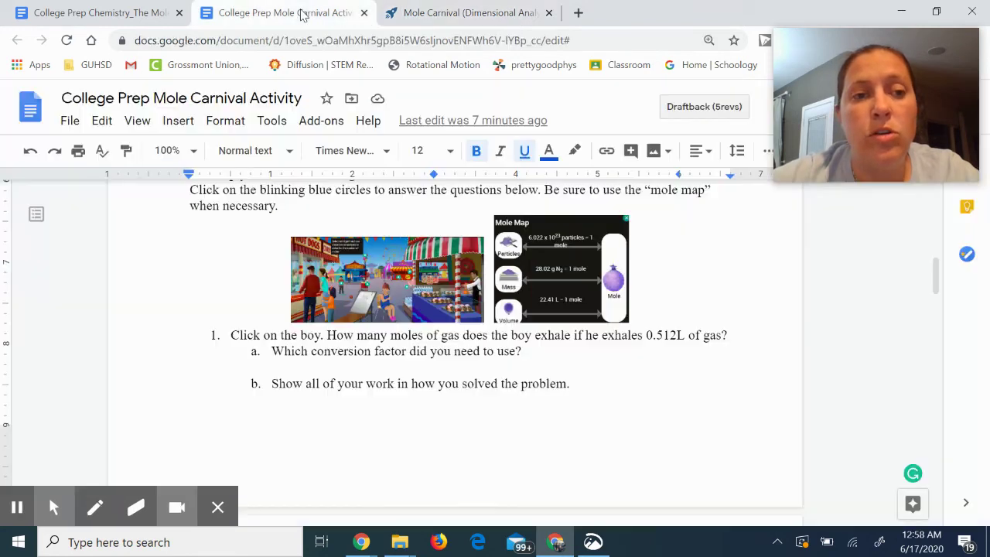
scroll(443, 415, "down", 5)
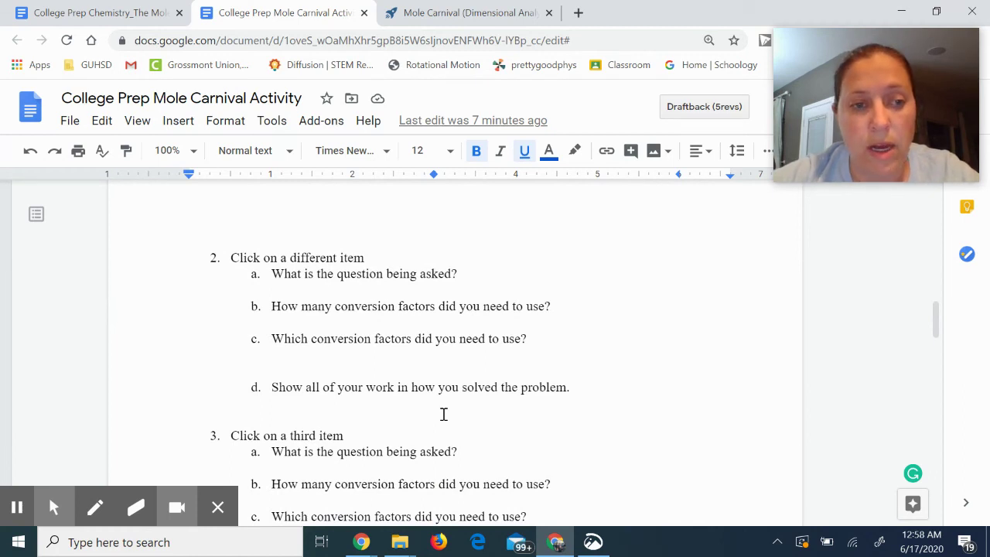
- Return to the carnival from the boy problem and open the unicycle tire problem with its Mole Map
left_click(467, 14)
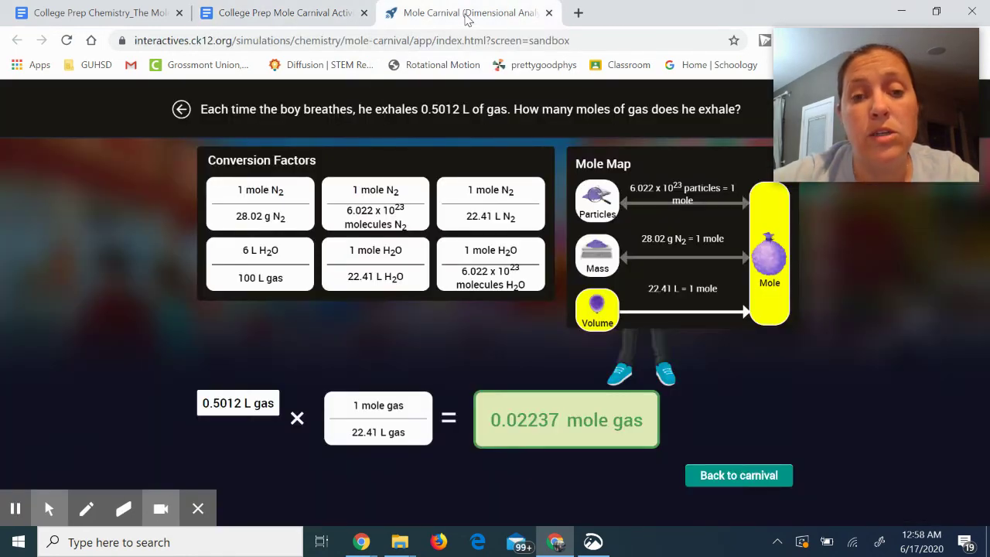
left_click(713, 476)
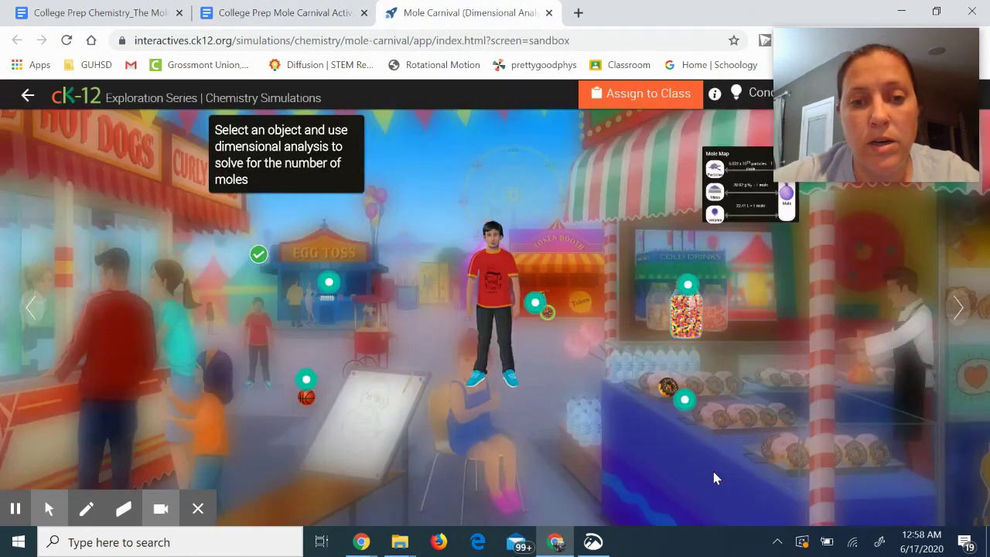
left_click(534, 304)
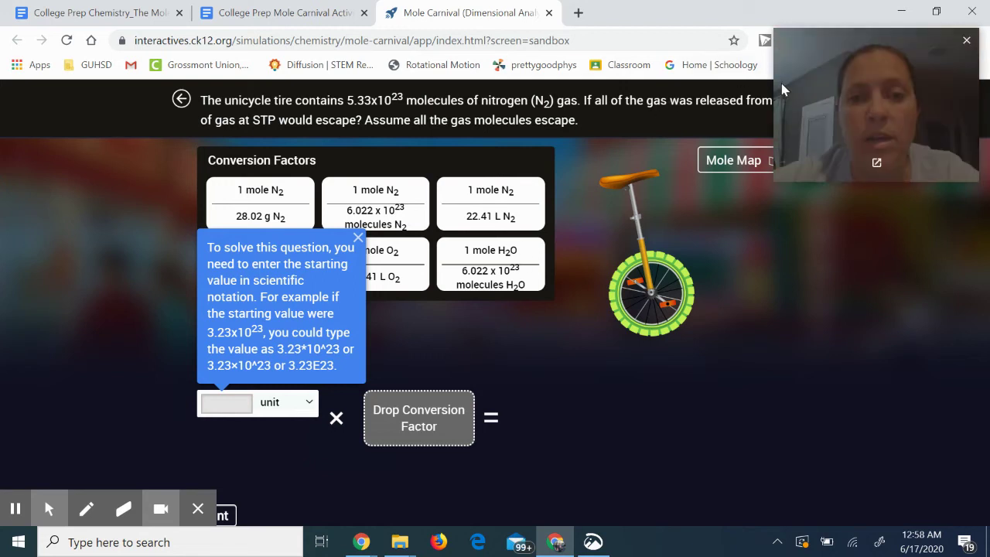
left_click_drag(809, 76, 825, 169)
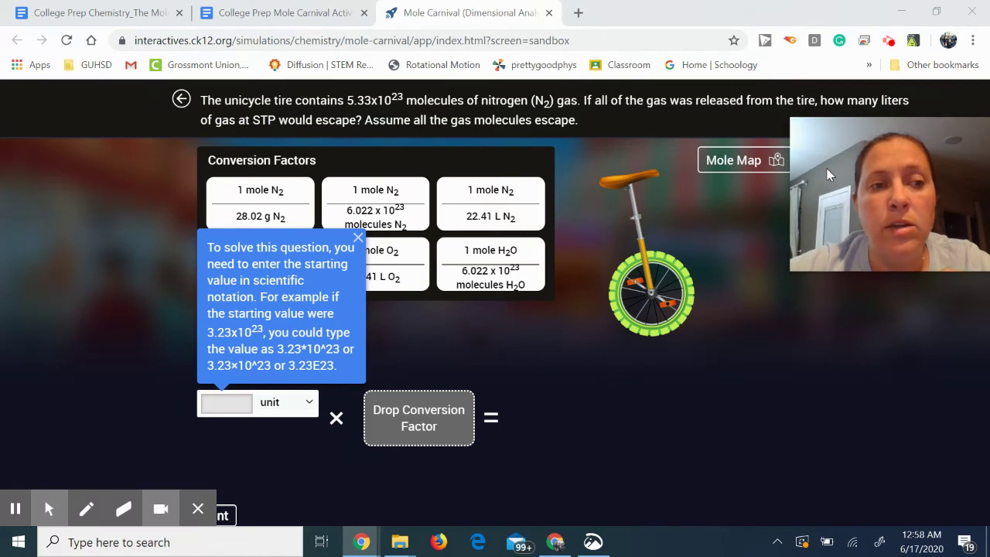
left_click_drag(826, 170, 810, 106)
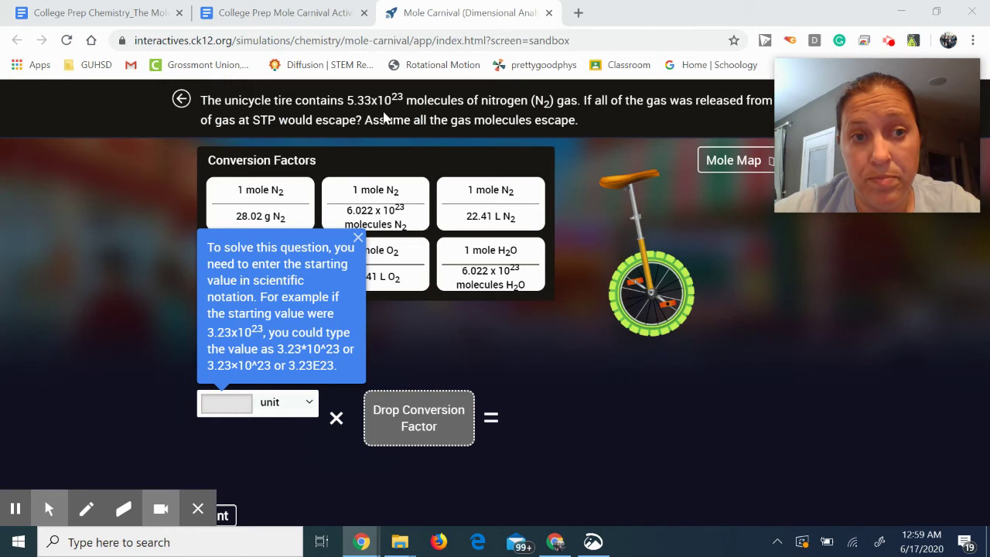
left_click(716, 155)
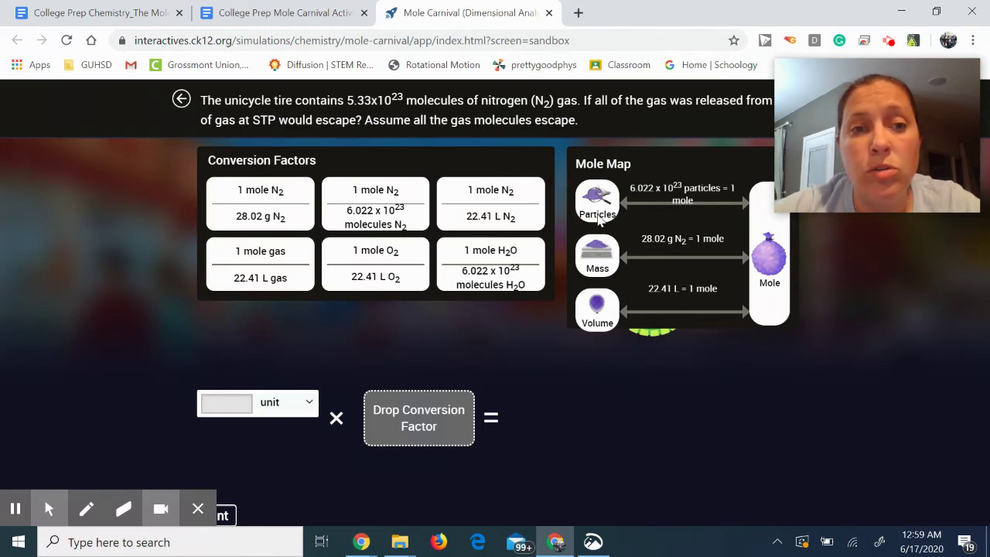
left_click_drag(829, 79, 837, 129)
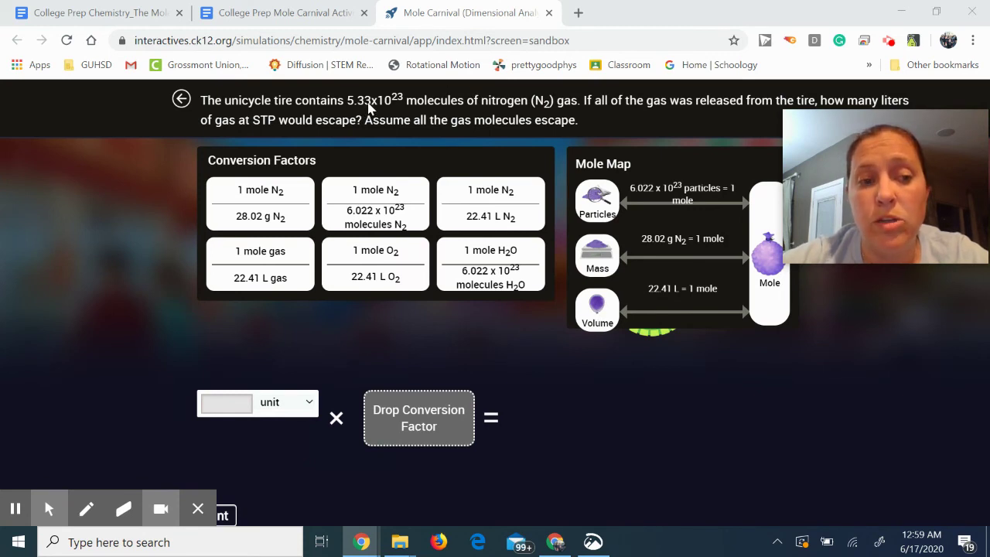
- Switch to the College Prep Mole Carnival Activity worksheet and read the remaining item questions through the Lab Extension problems
left_click(236, 404)
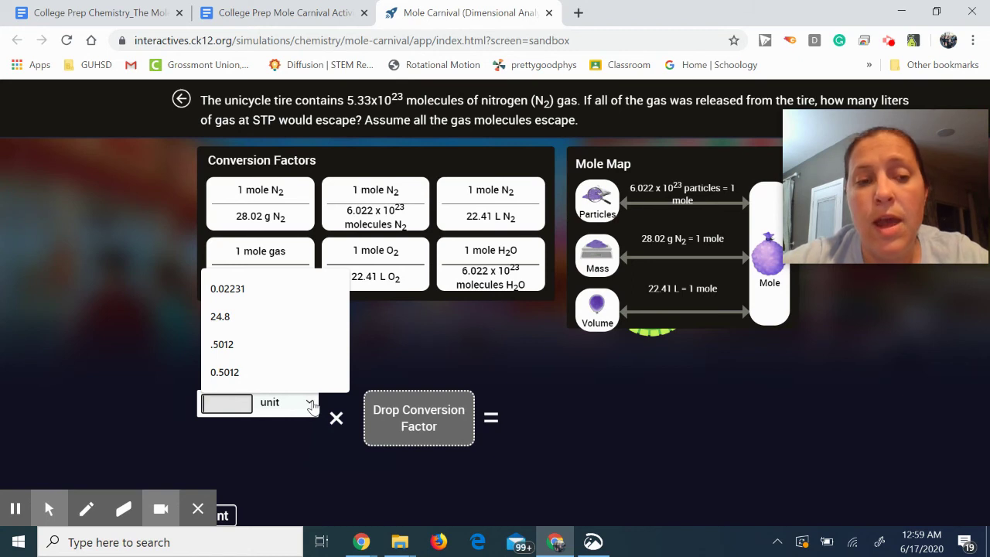
left_click(325, 12)
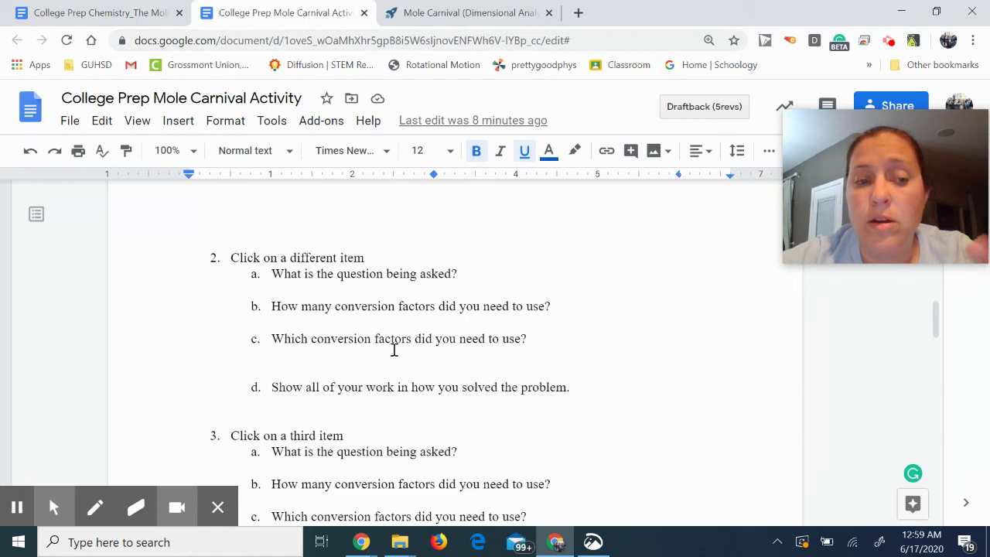
scroll(394, 350, "down", 1)
scroll(394, 350, "down", 4)
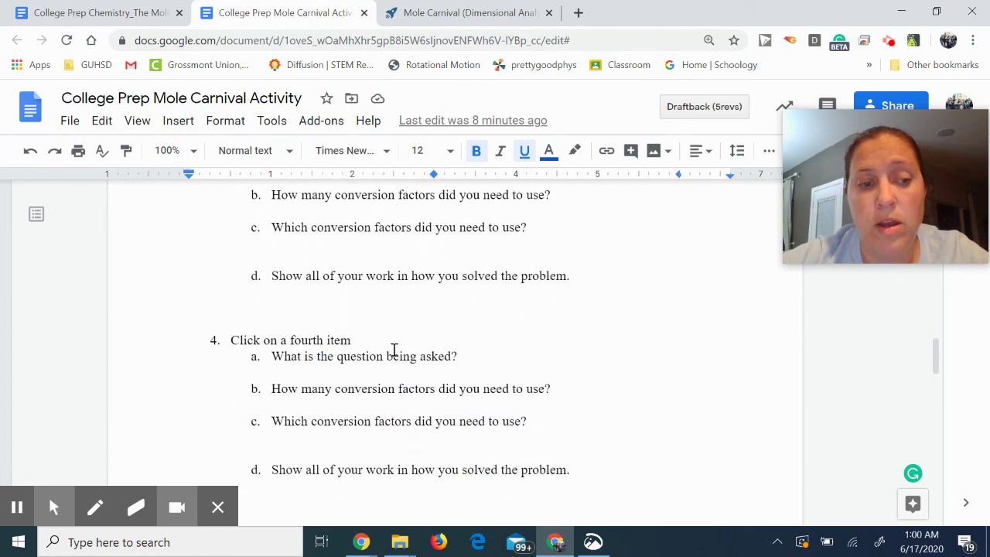
scroll(394, 350, "down", 8)
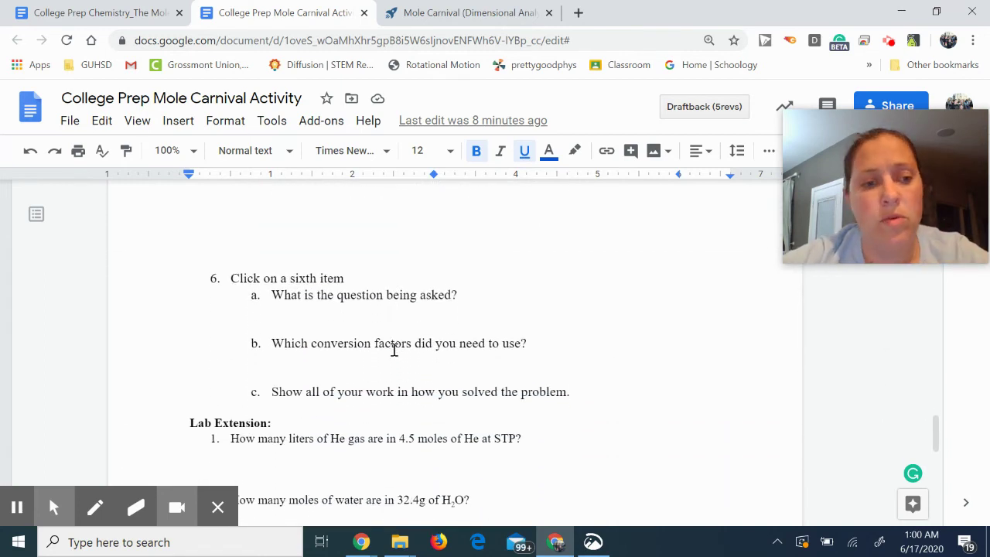
scroll(393, 351, "down", 3)
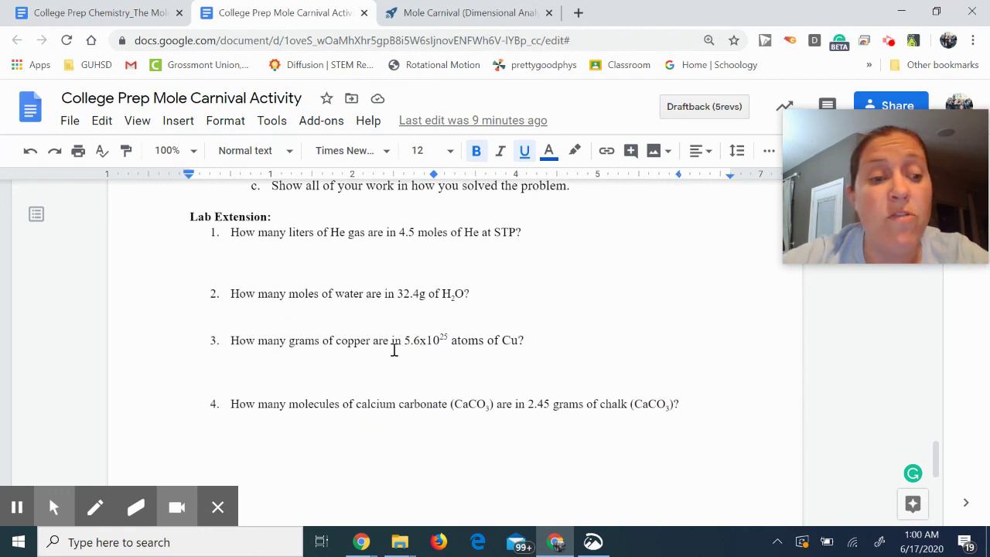
scroll(393, 350, "down", 1)
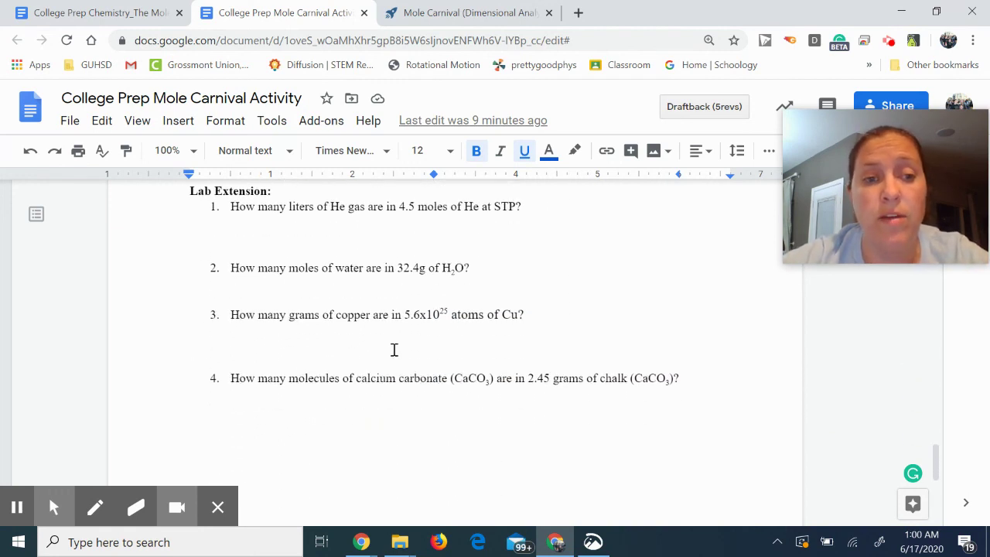